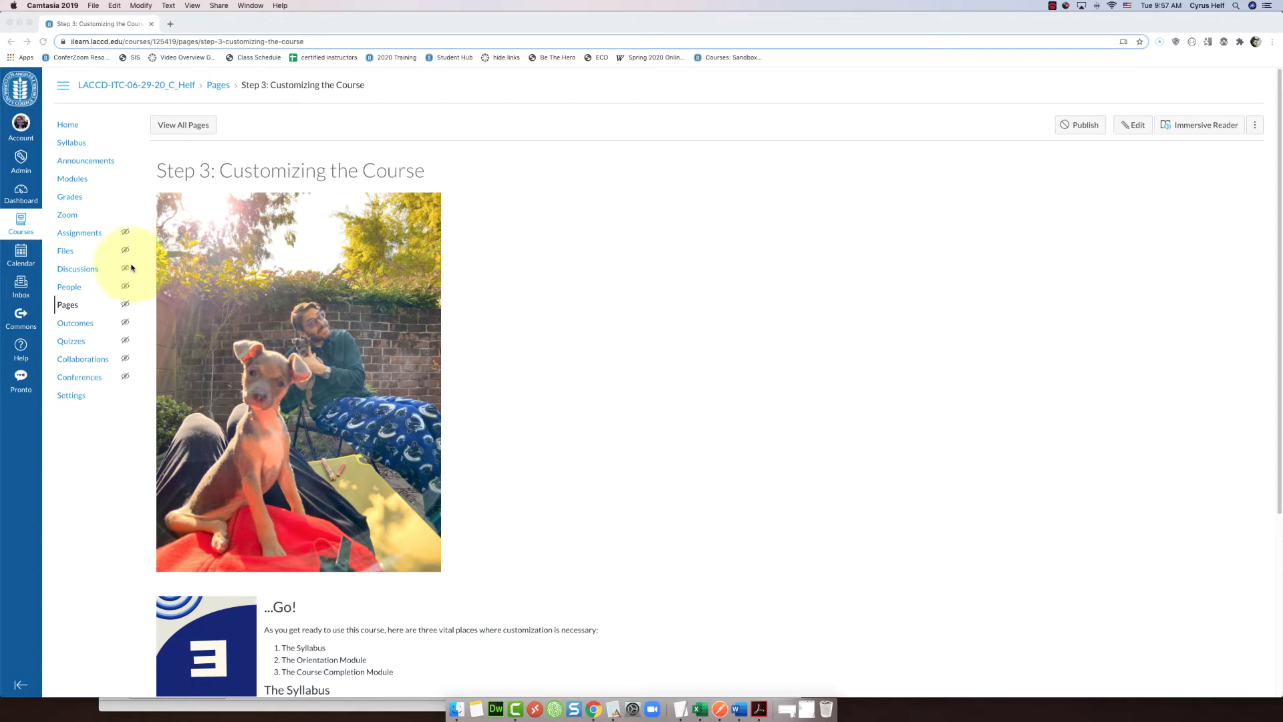
# - Delete the newest photo in the course_image folder, found by sorting on Date Modified
pyautogui.click(66, 252)
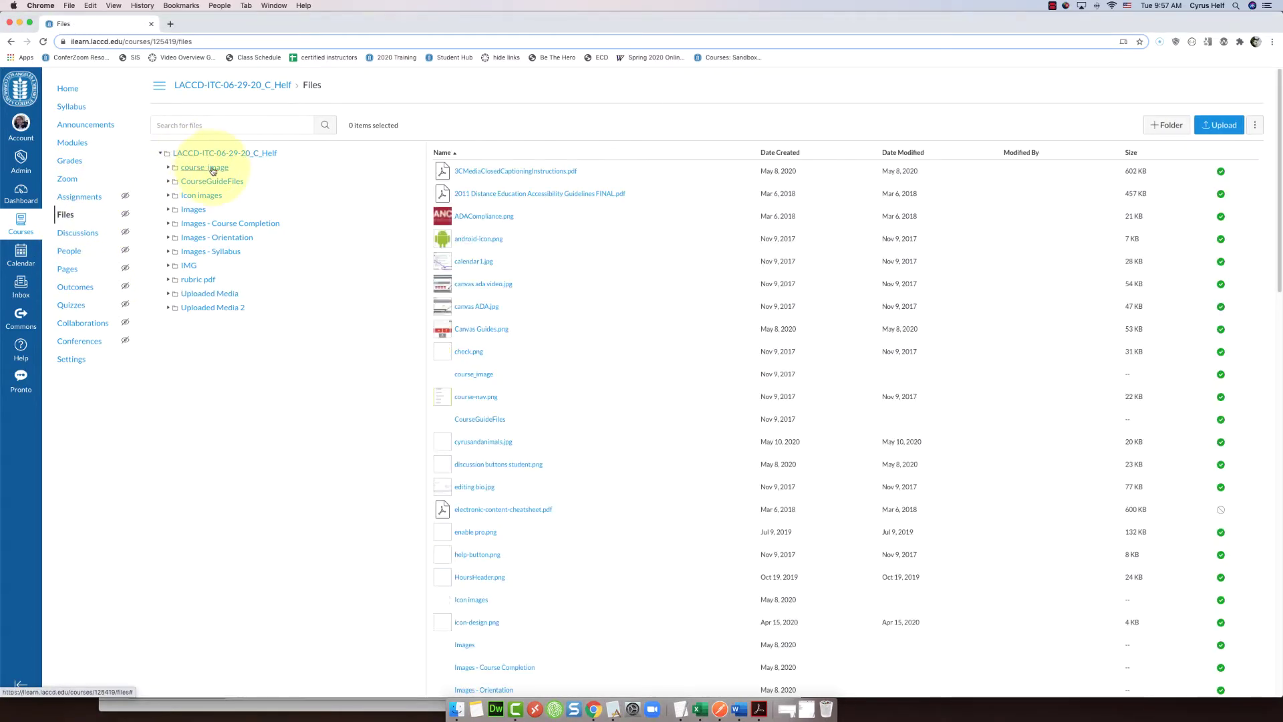
pyautogui.click(194, 171)
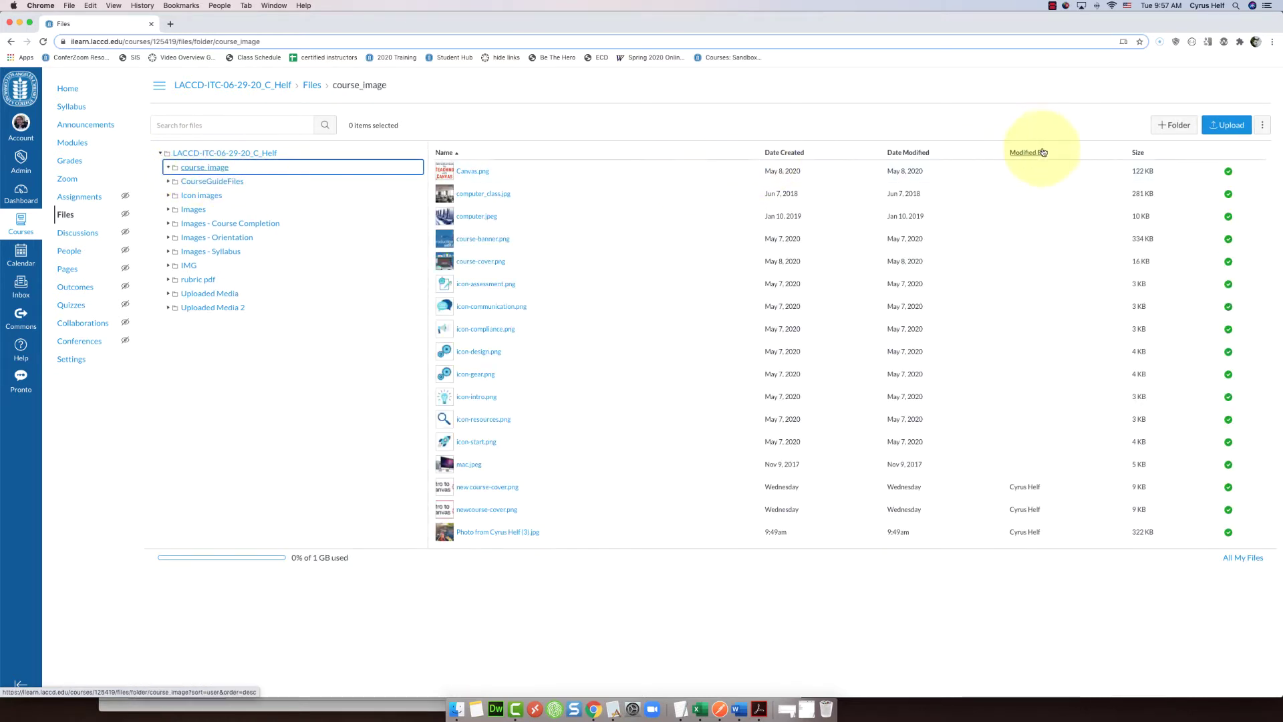
pyautogui.click(896, 155)
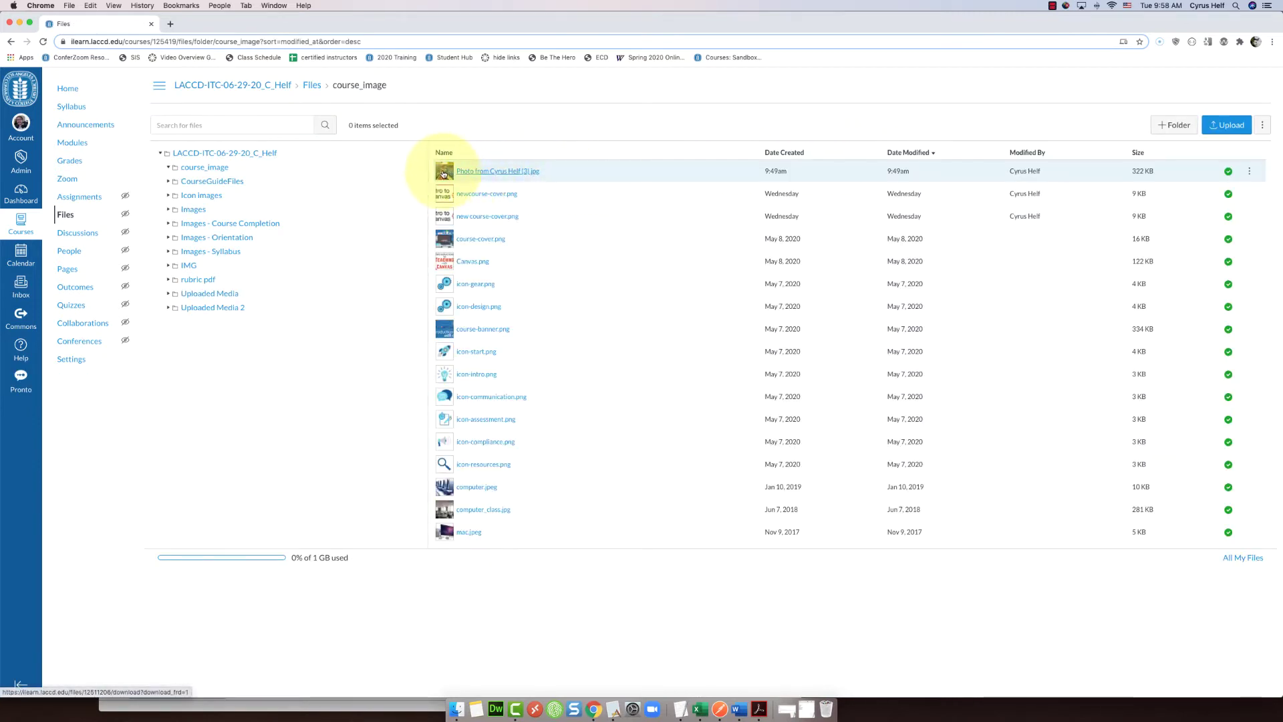
pyautogui.click(1249, 171)
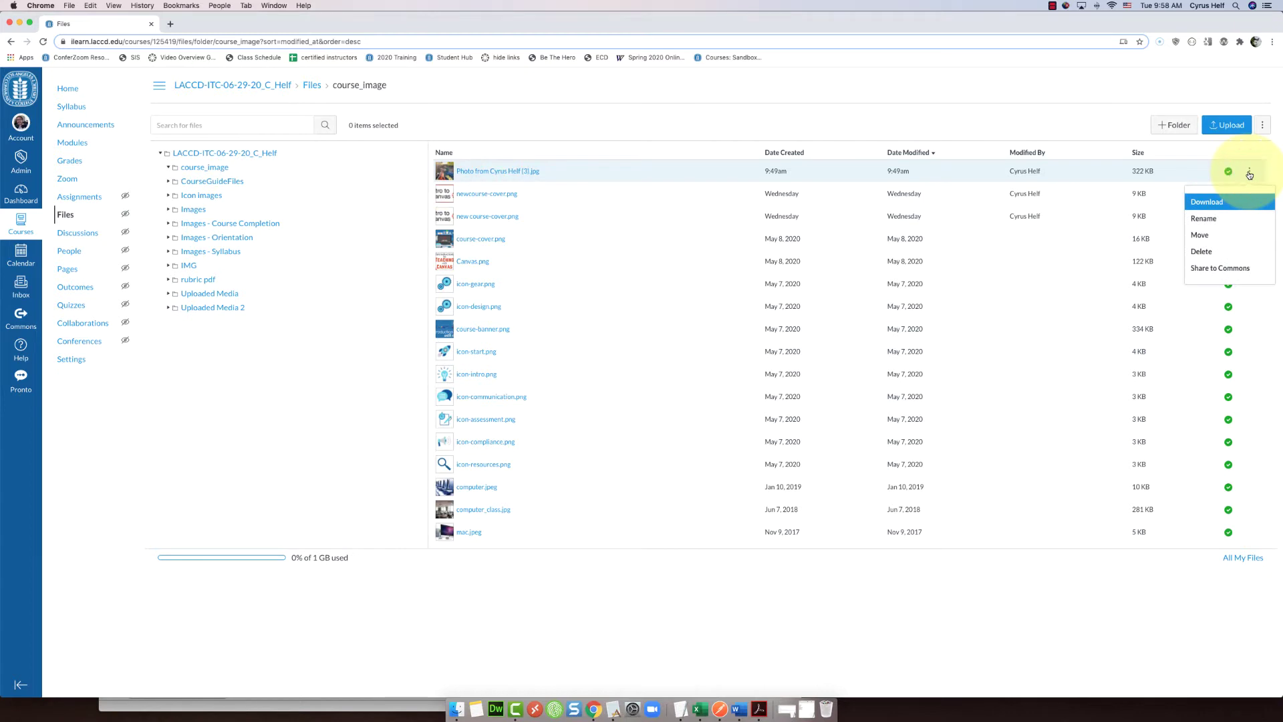
pyautogui.click(1215, 253)
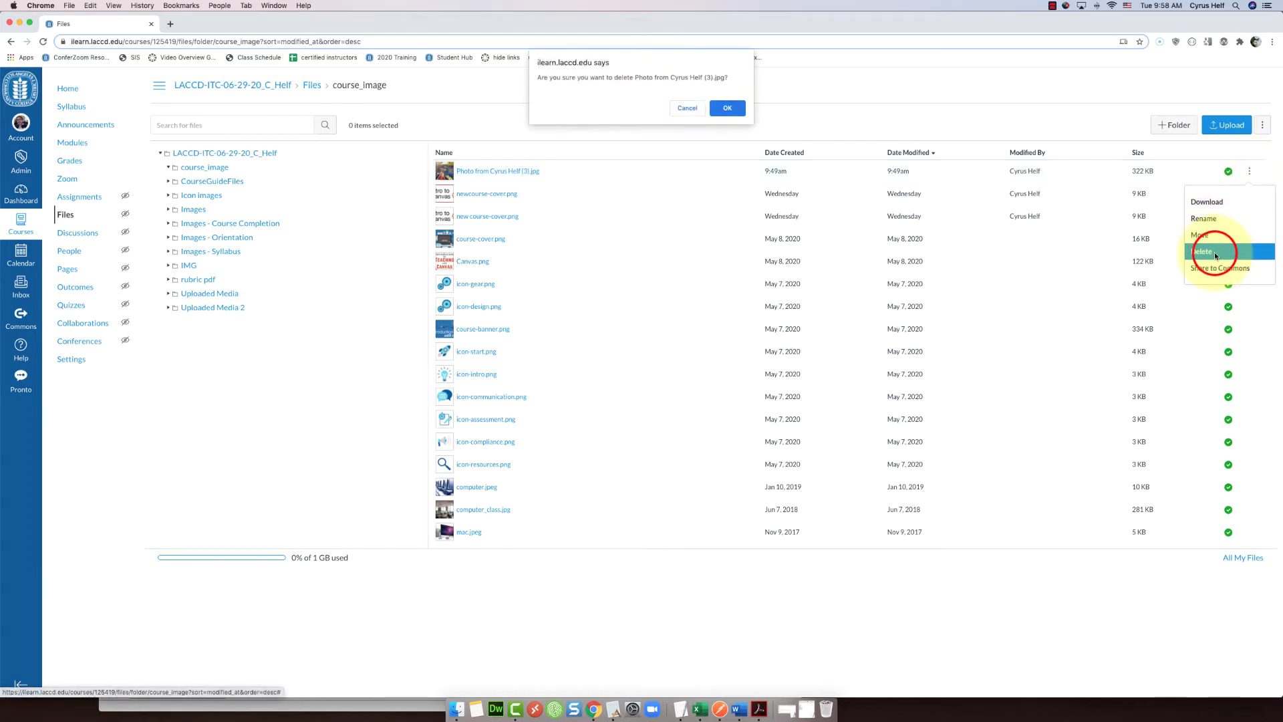
pyautogui.click(720, 107)
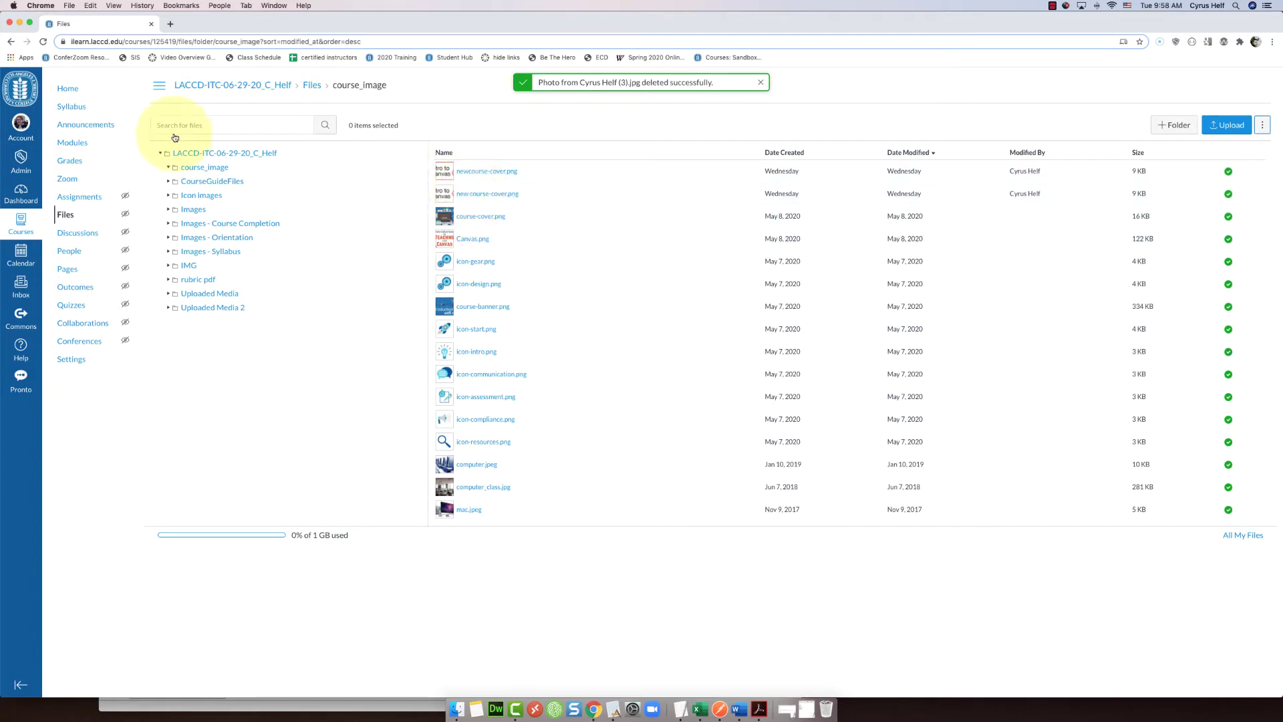
# - Go back three browser pages to Step 3: Customizing the Course
pyautogui.click(10, 43)
pyautogui.click(10, 42)
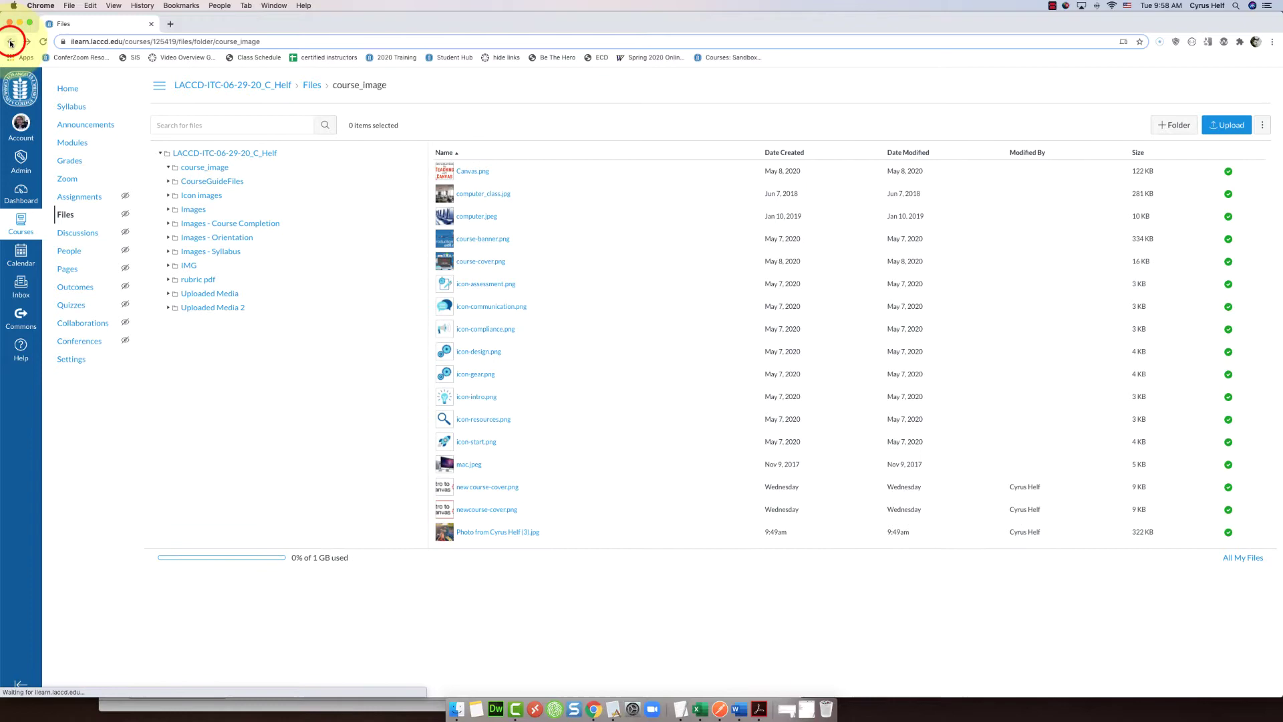
pyautogui.click(10, 43)
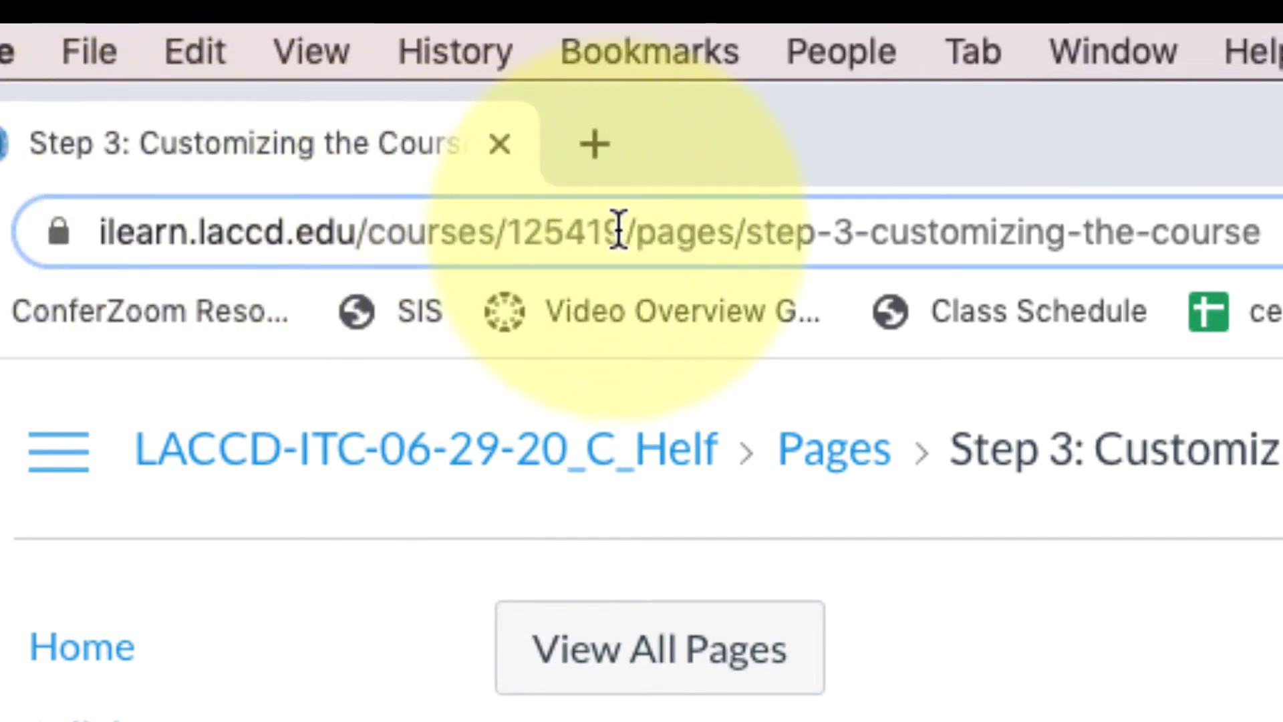
# - Load /courses/125419/undelete to reach the Restore Deleted Items page
pyautogui.moveTo(632, 231); pyautogui.dragTo(506, 235)
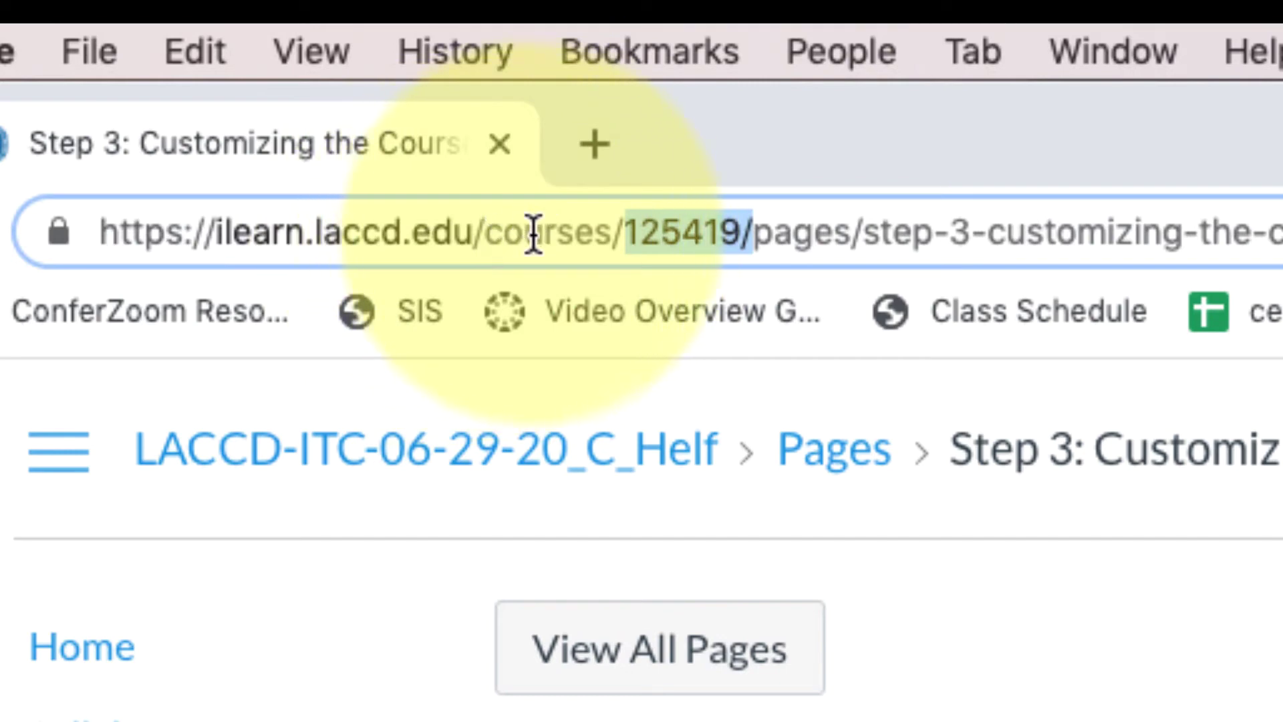
pyautogui.click(749, 234)
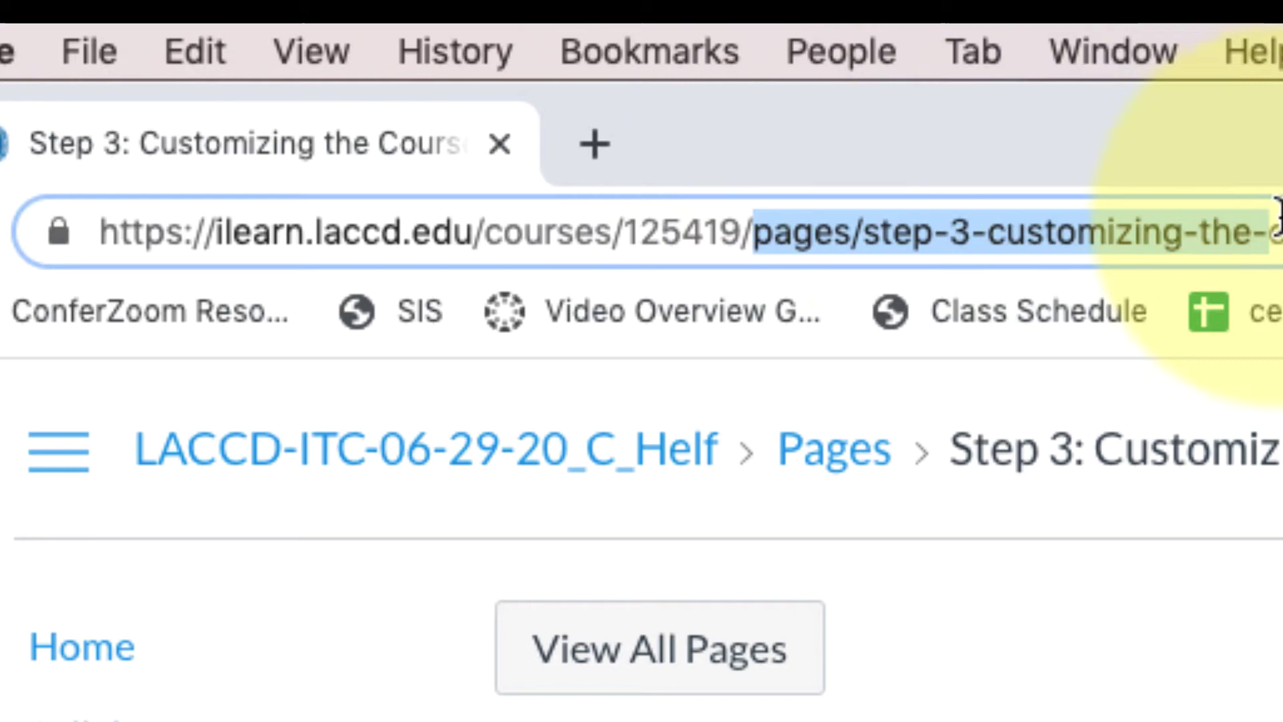
pyautogui.moveTo(752, 234); pyautogui.dragTo(1280, 227)
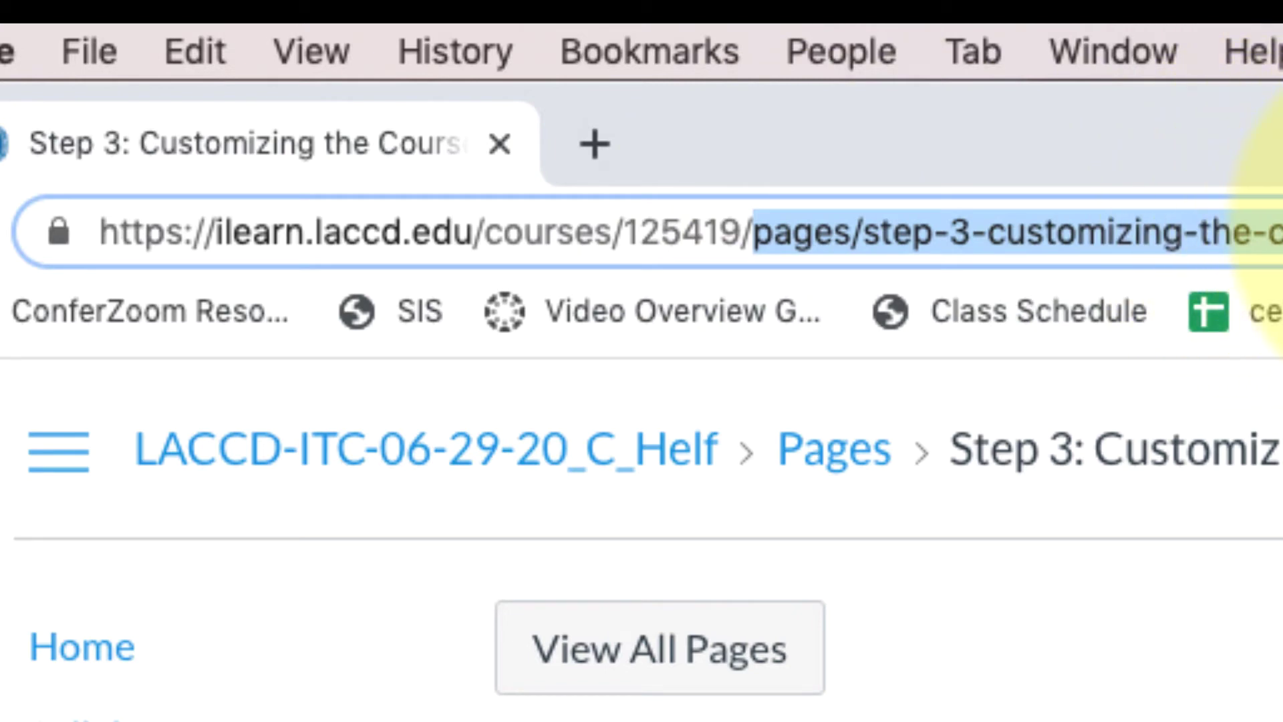
pyautogui.press('BackSpace')
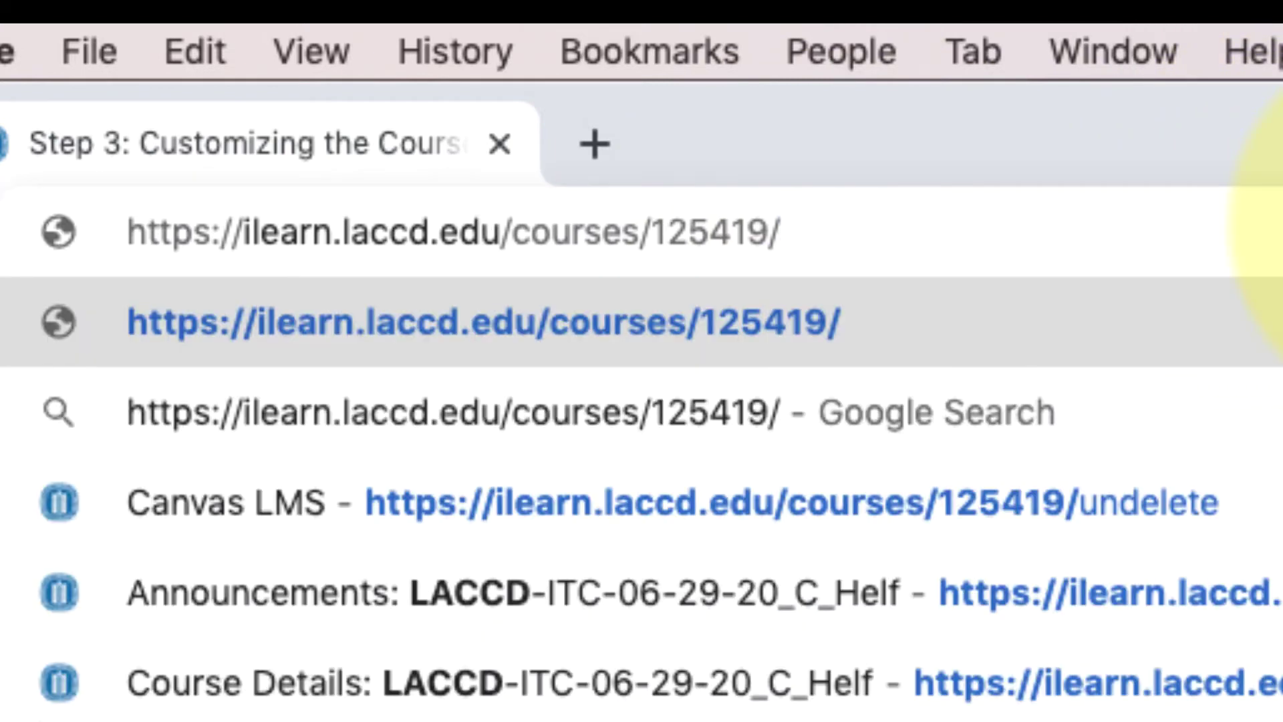
pyautogui.write('un')
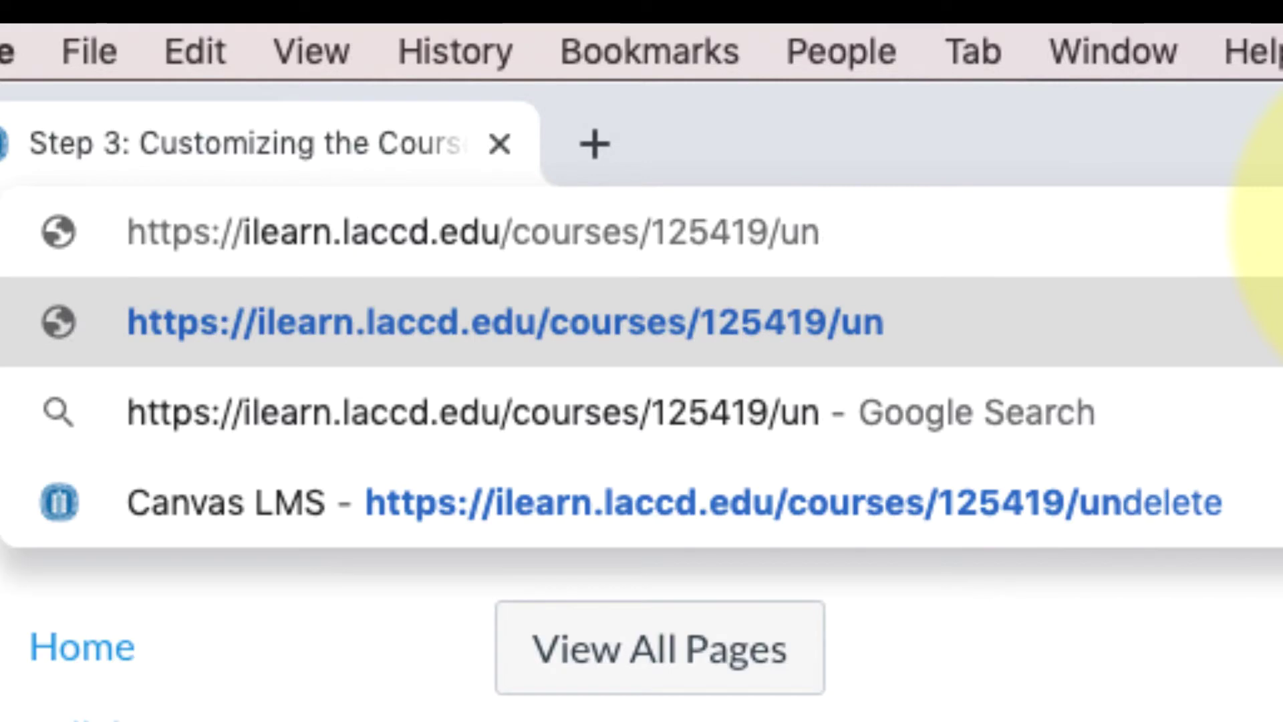
pyautogui.write('delete')
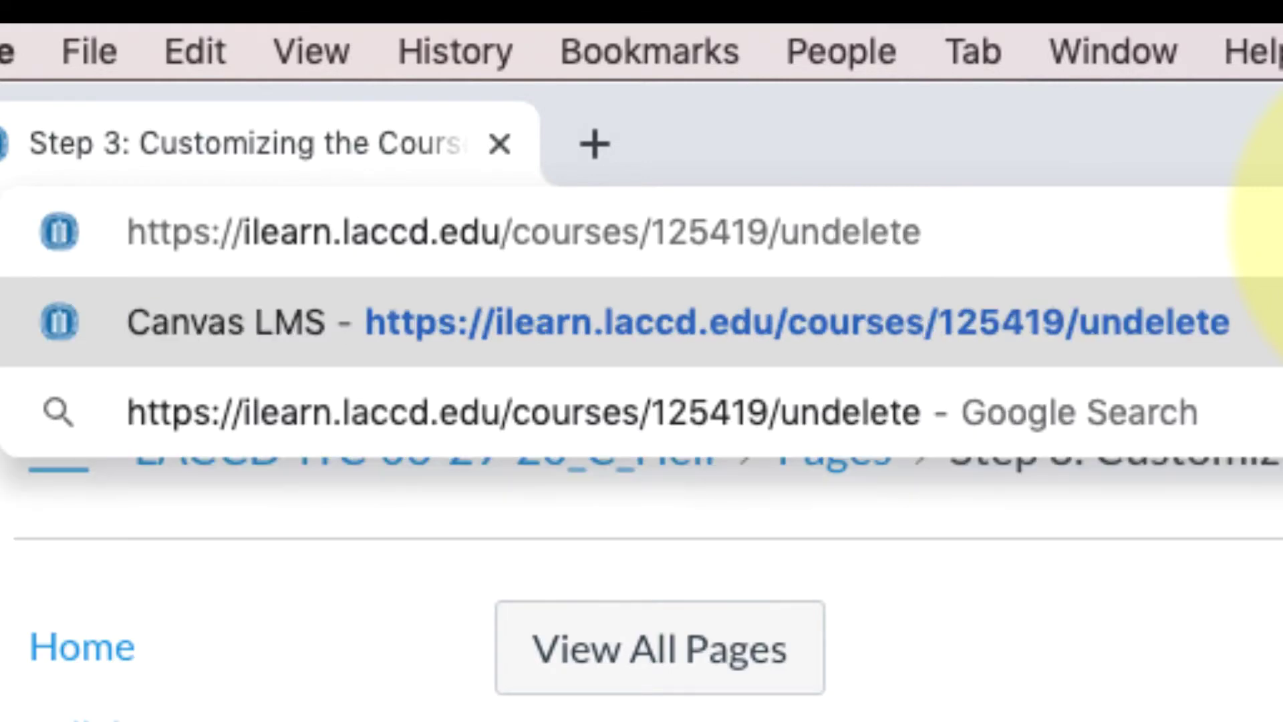
pyautogui.press('Return')
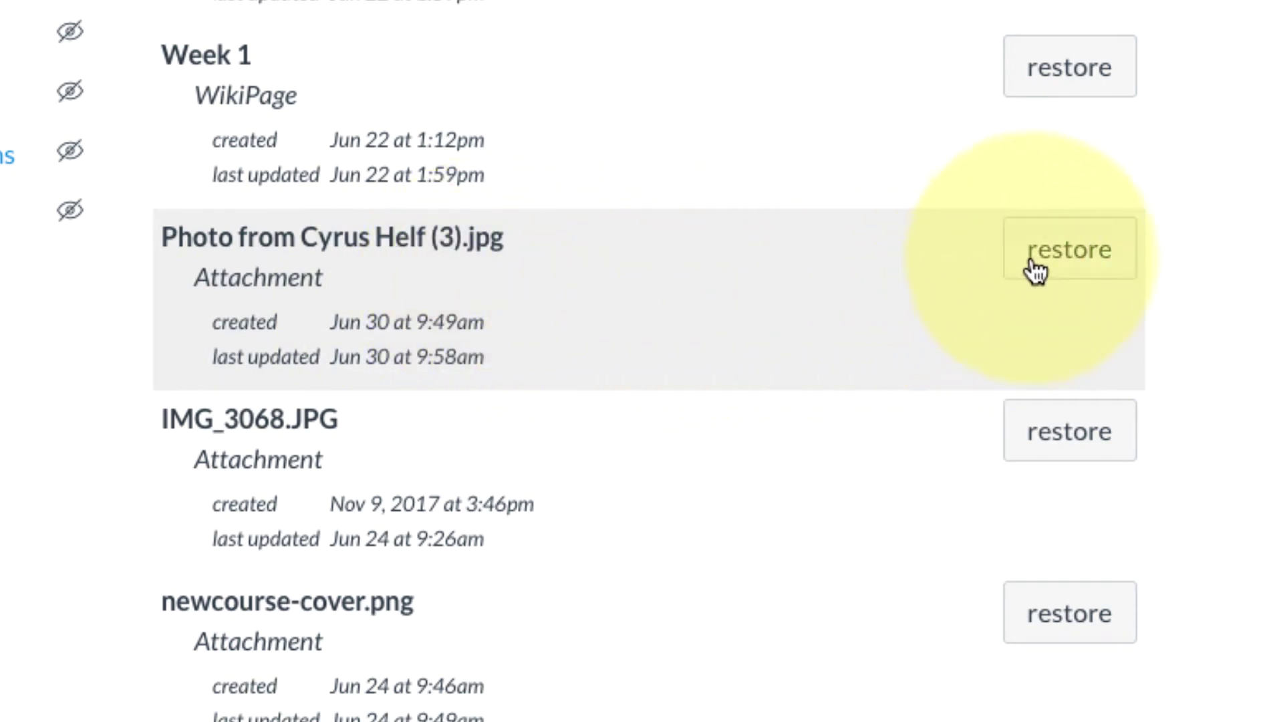
# - Restore the deleted dog photo attachment and return to the Step 3 page
pyautogui.click(1070, 268)
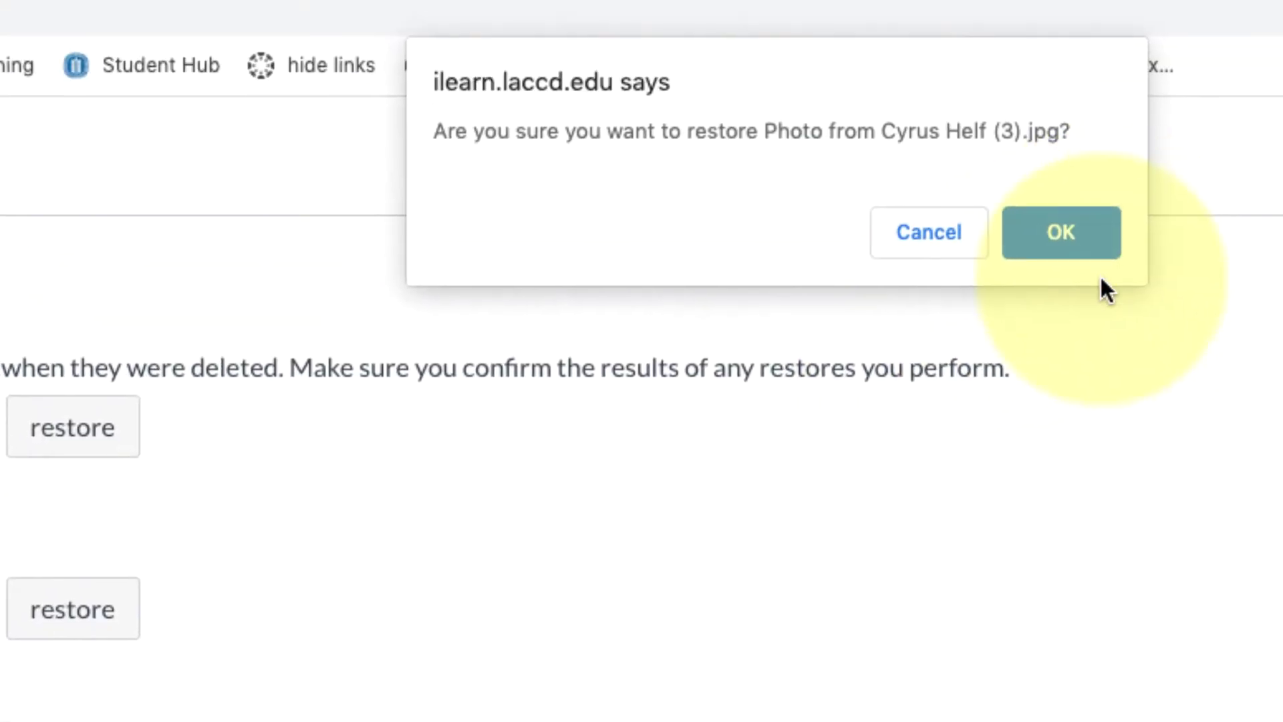
pyautogui.click(1061, 236)
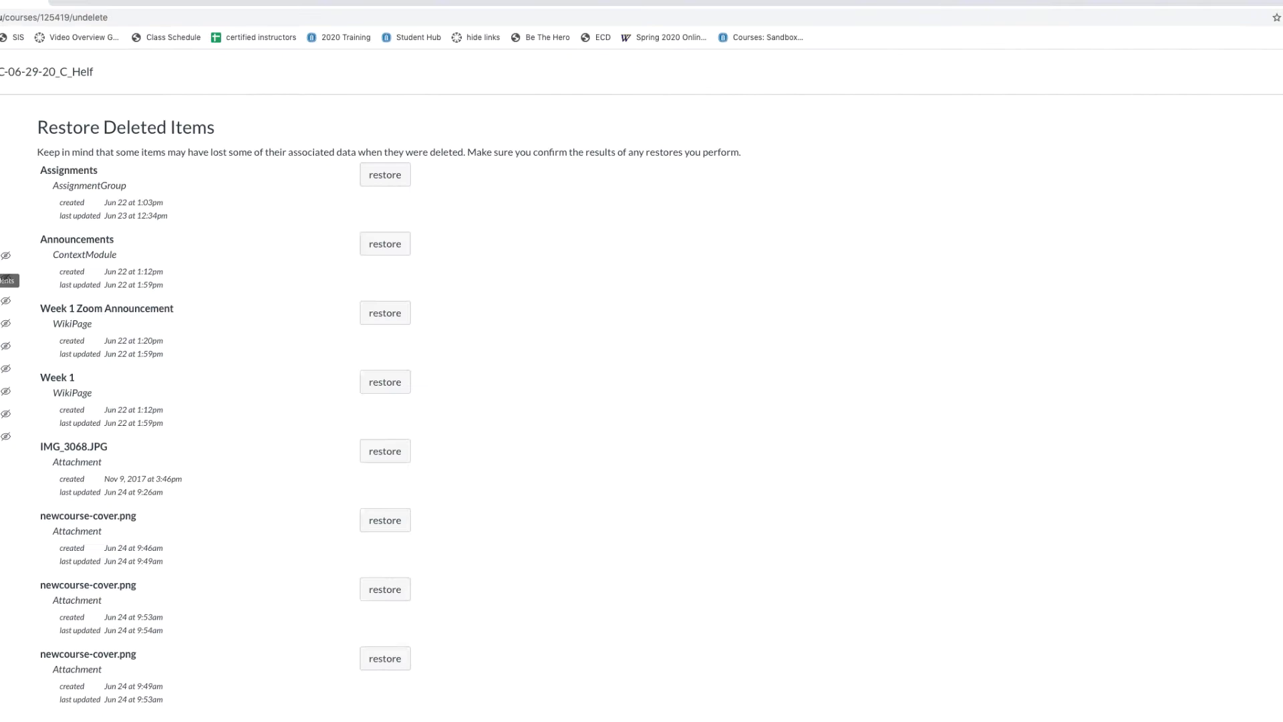
pyautogui.click(2, 17)
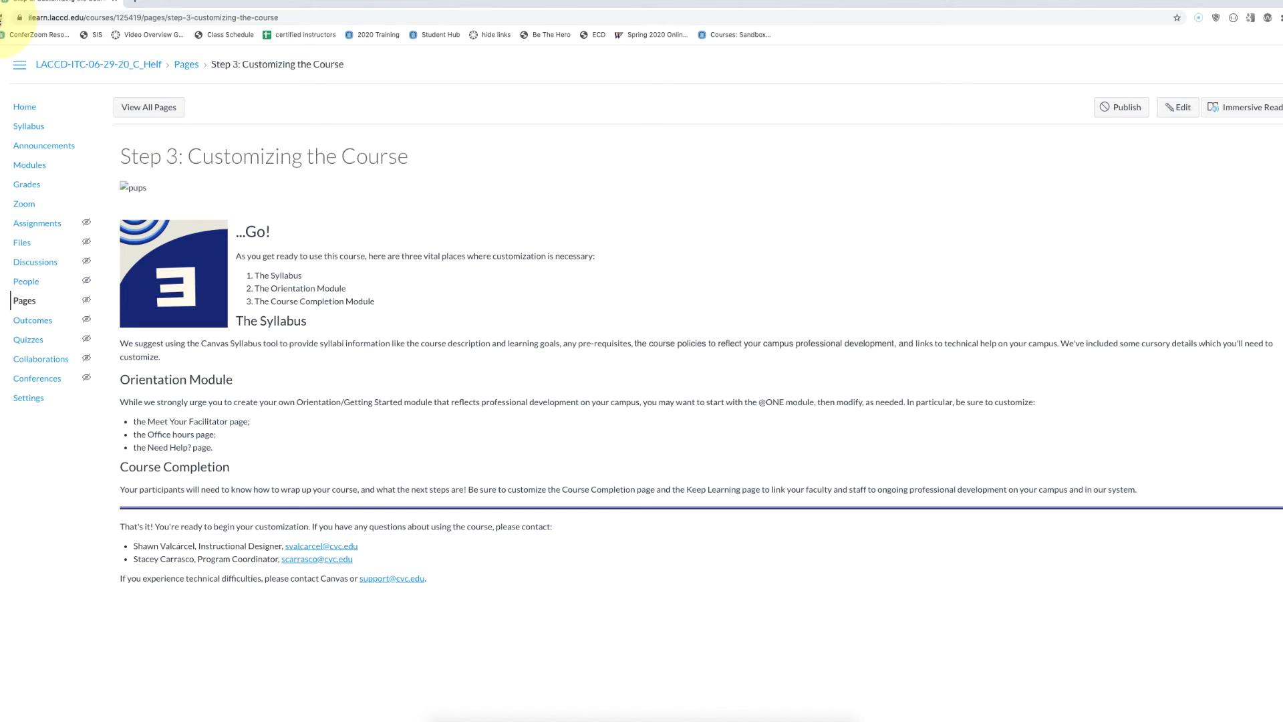
# - Reload the Step 3 page so the dog photo shows, then go to Assignments
pyautogui.click(3, 17)
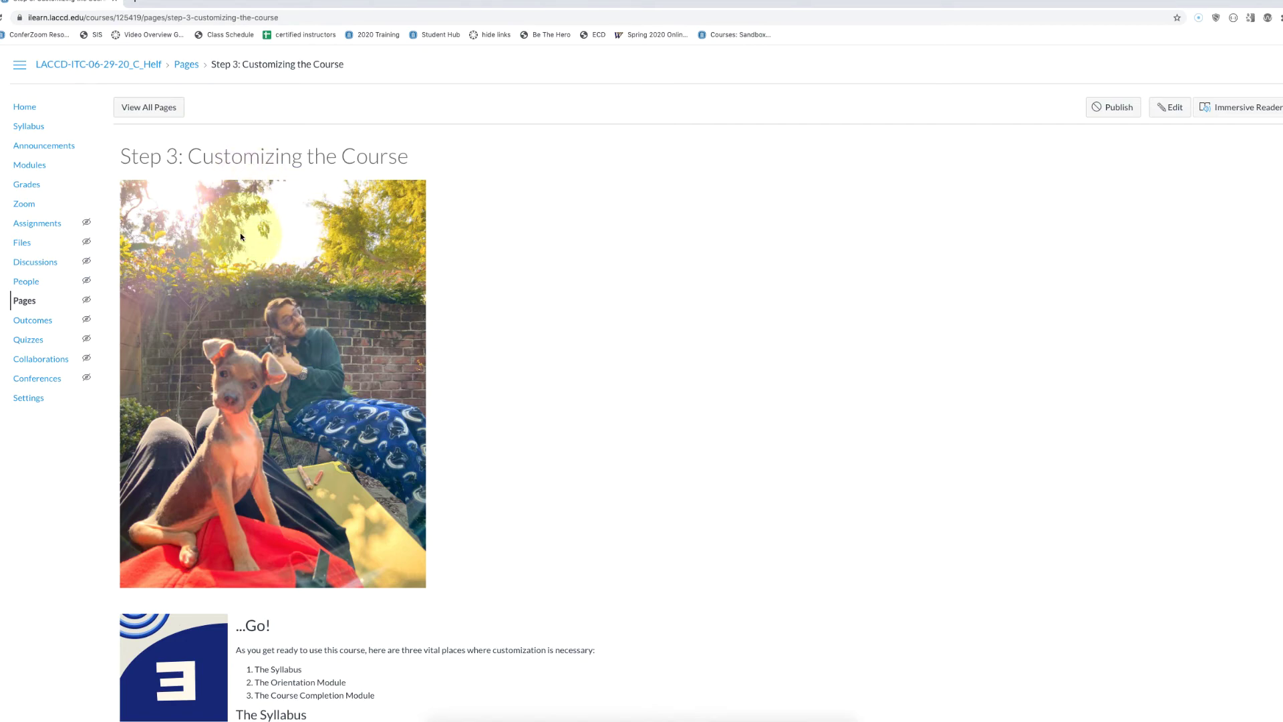
pyautogui.click(46, 224)
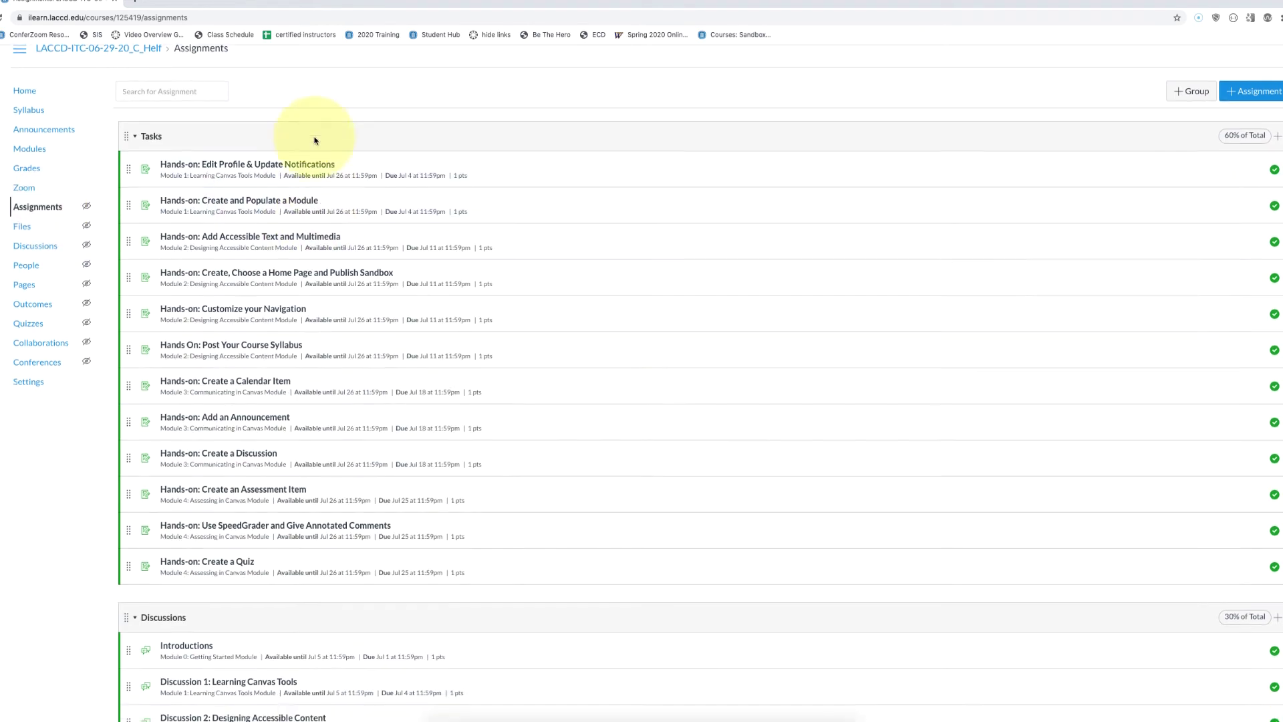
# - Delete the 'Extra Credit - Add/Update image on your Dashboard Course Card' assignment
pyautogui.scroll(-8, 311, 154)
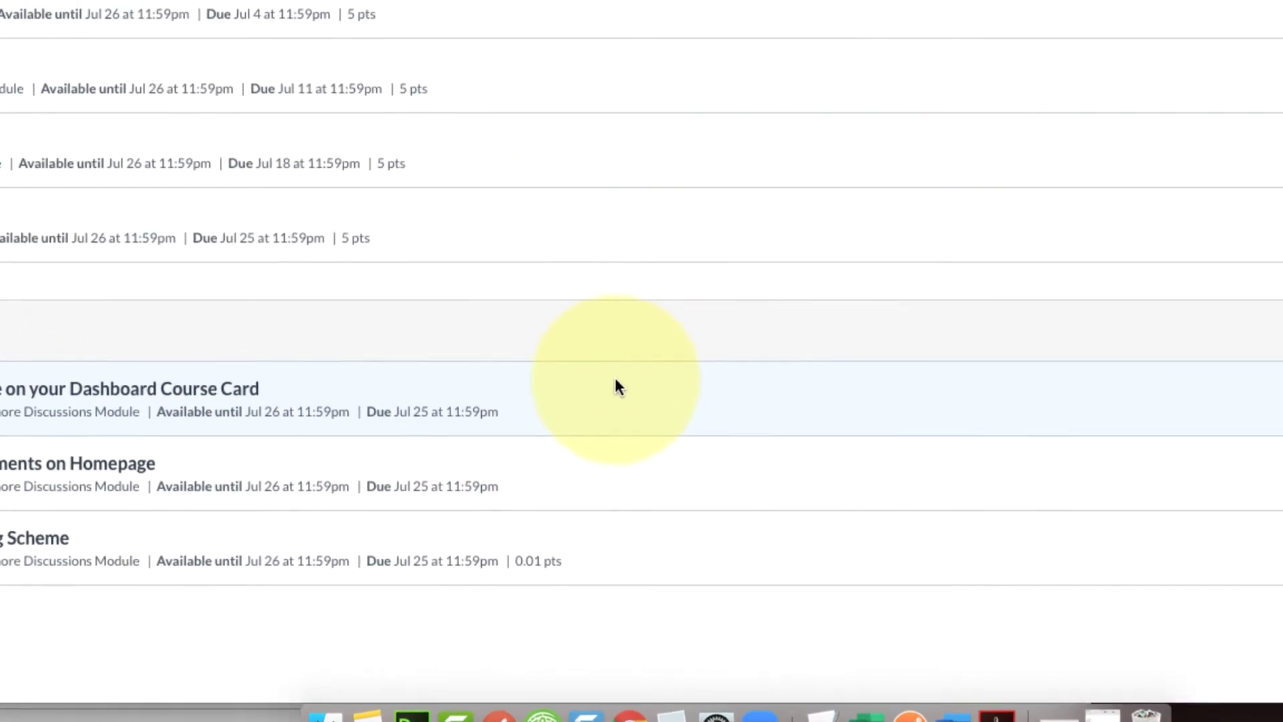
pyautogui.click(1216, 431)
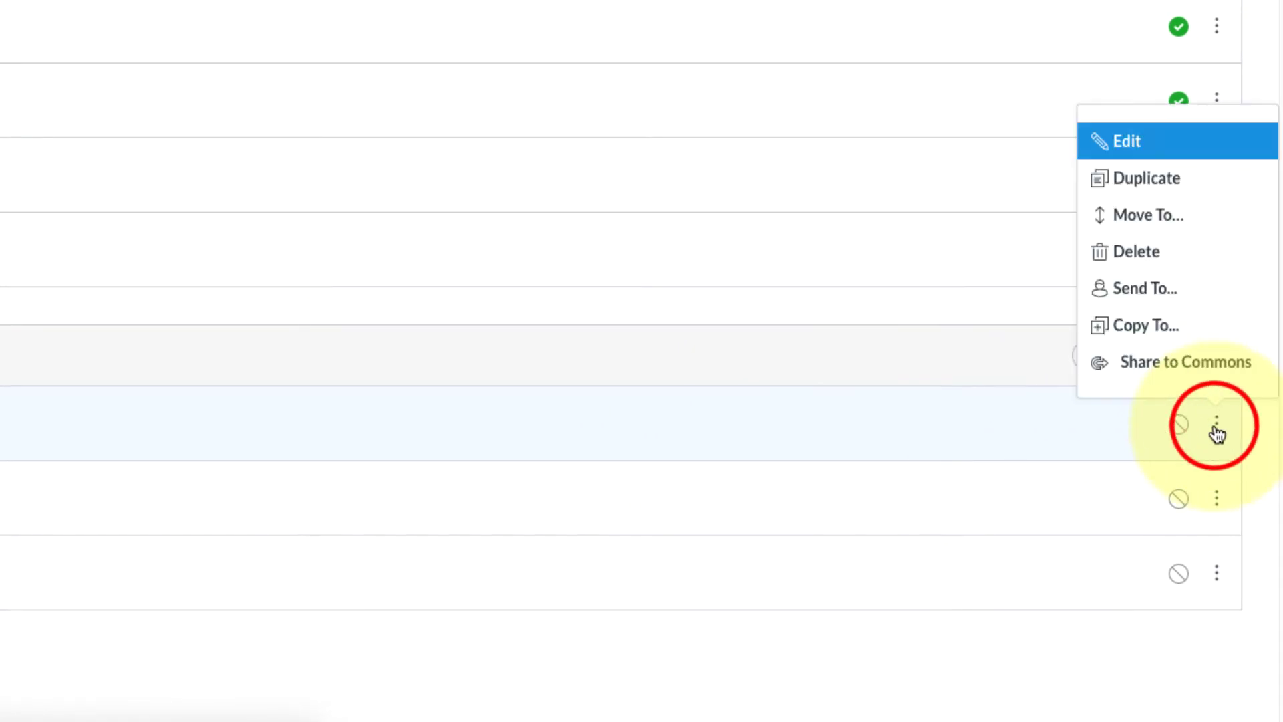
pyautogui.click(1138, 254)
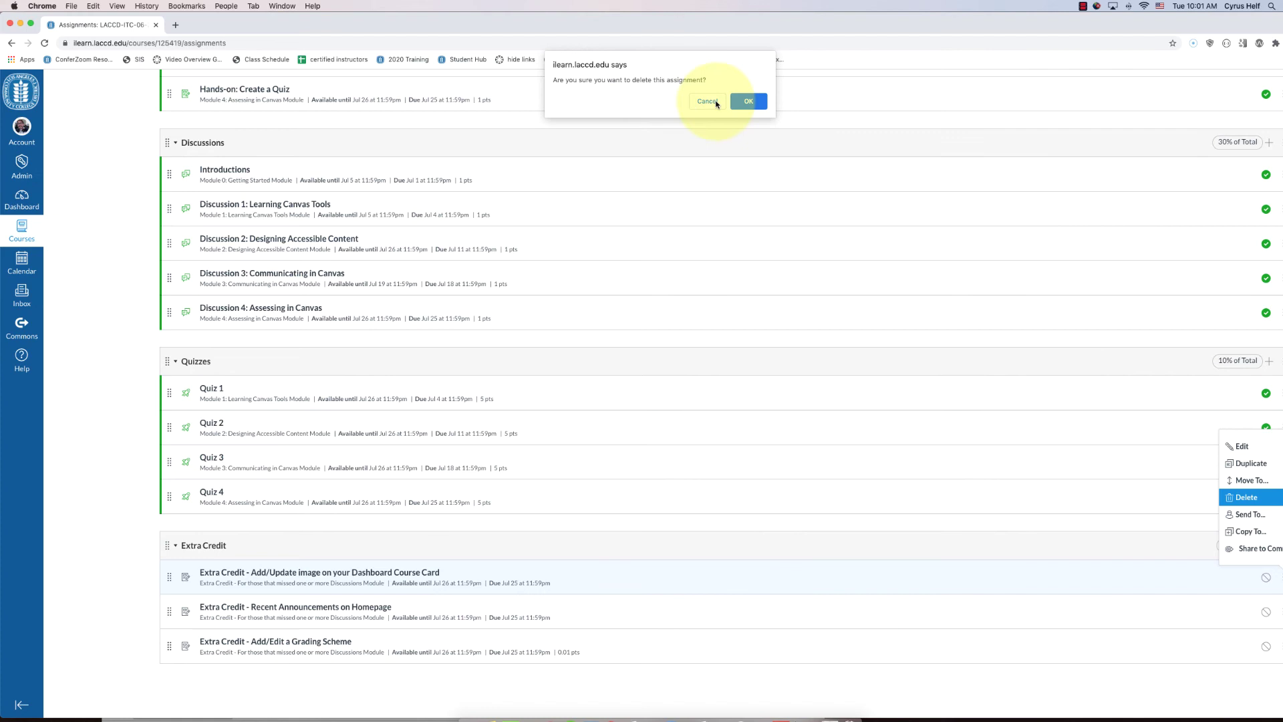
pyautogui.click(748, 100)
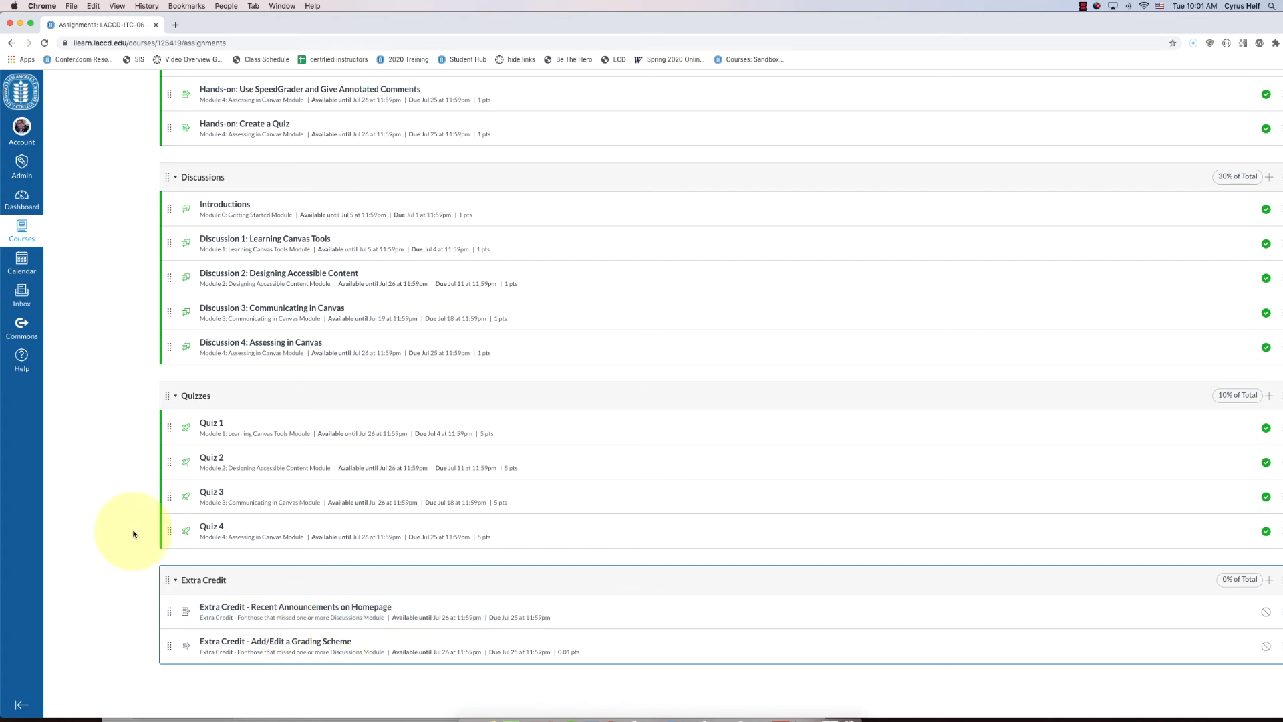
# - Restore the Dashboard Course Card extra-credit assignment from the course's undelete page
pyautogui.scroll(10, 134, 534)
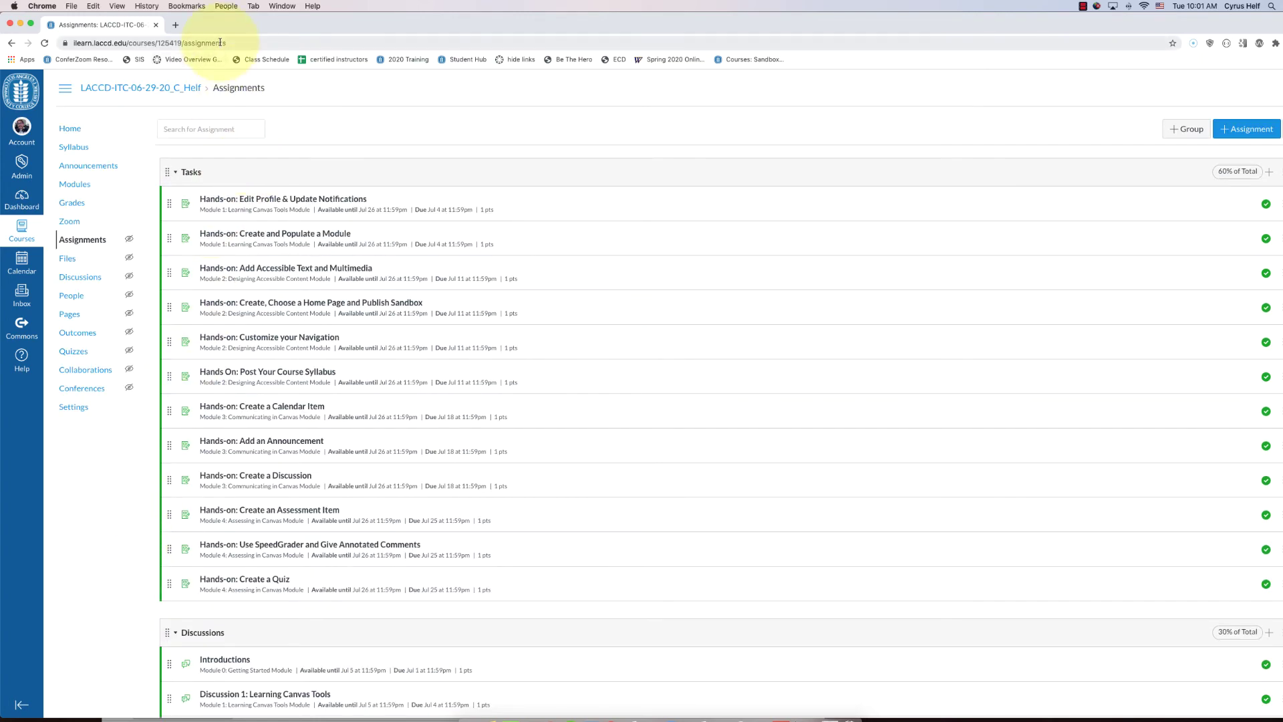
pyautogui.doubleClick(183, 42)
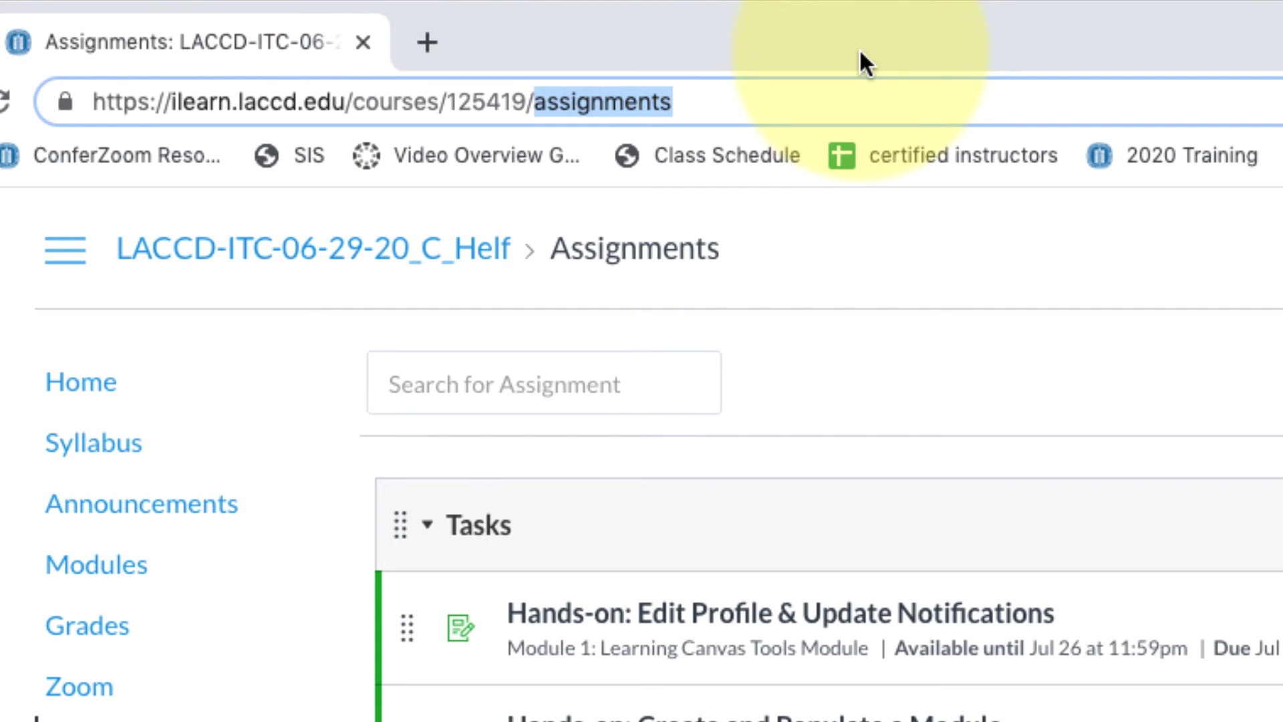
pyautogui.press('BackSpace')
pyautogui.write('un')
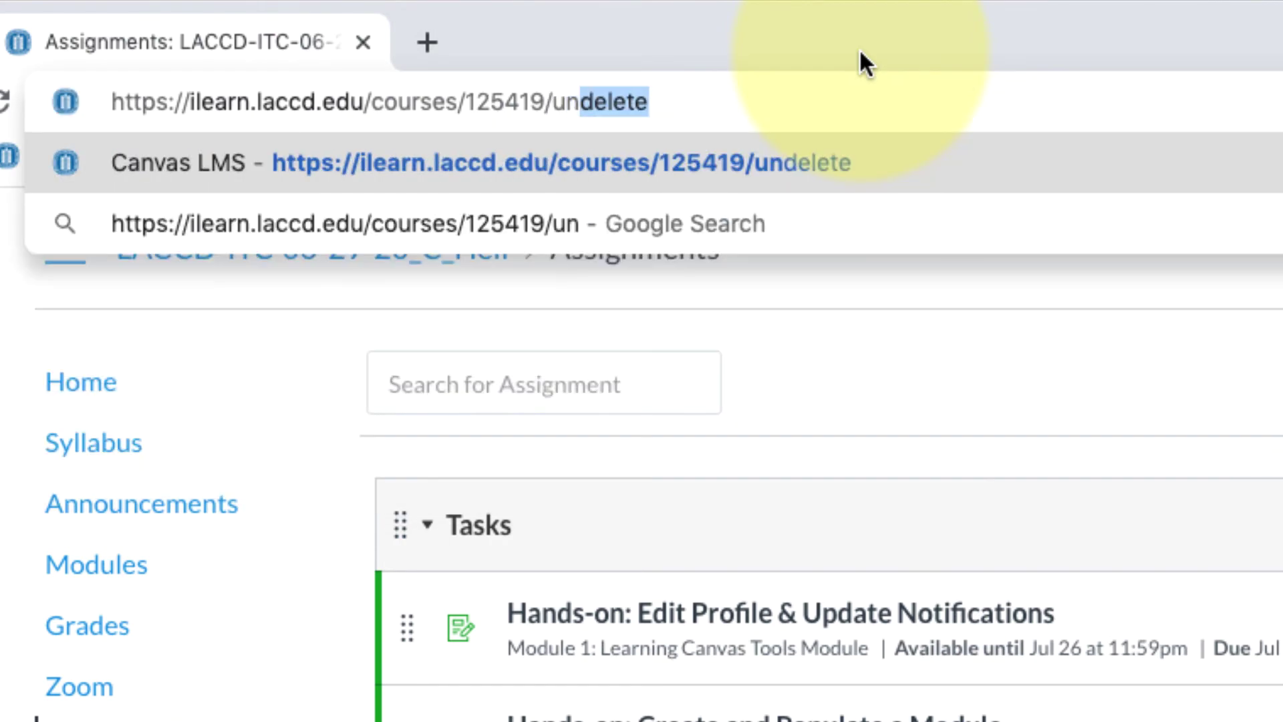
pyautogui.press('Return')
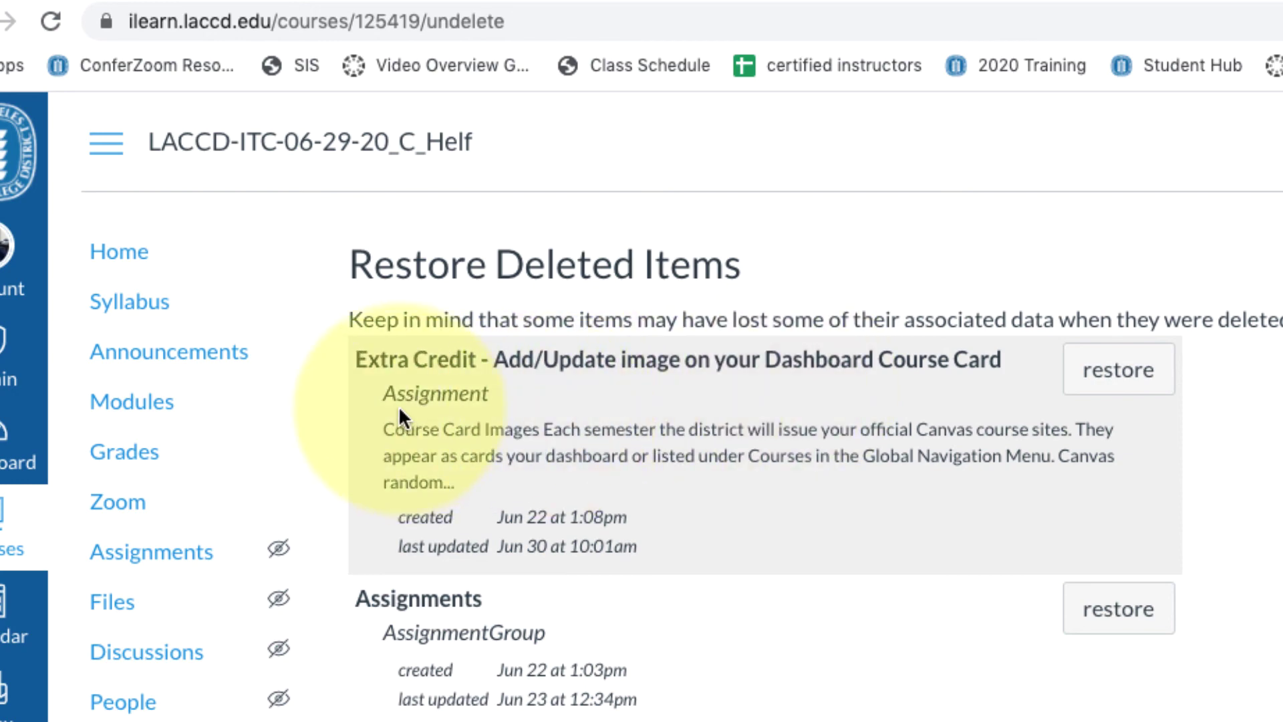
pyautogui.moveTo(386, 395); pyautogui.dragTo(488, 395)
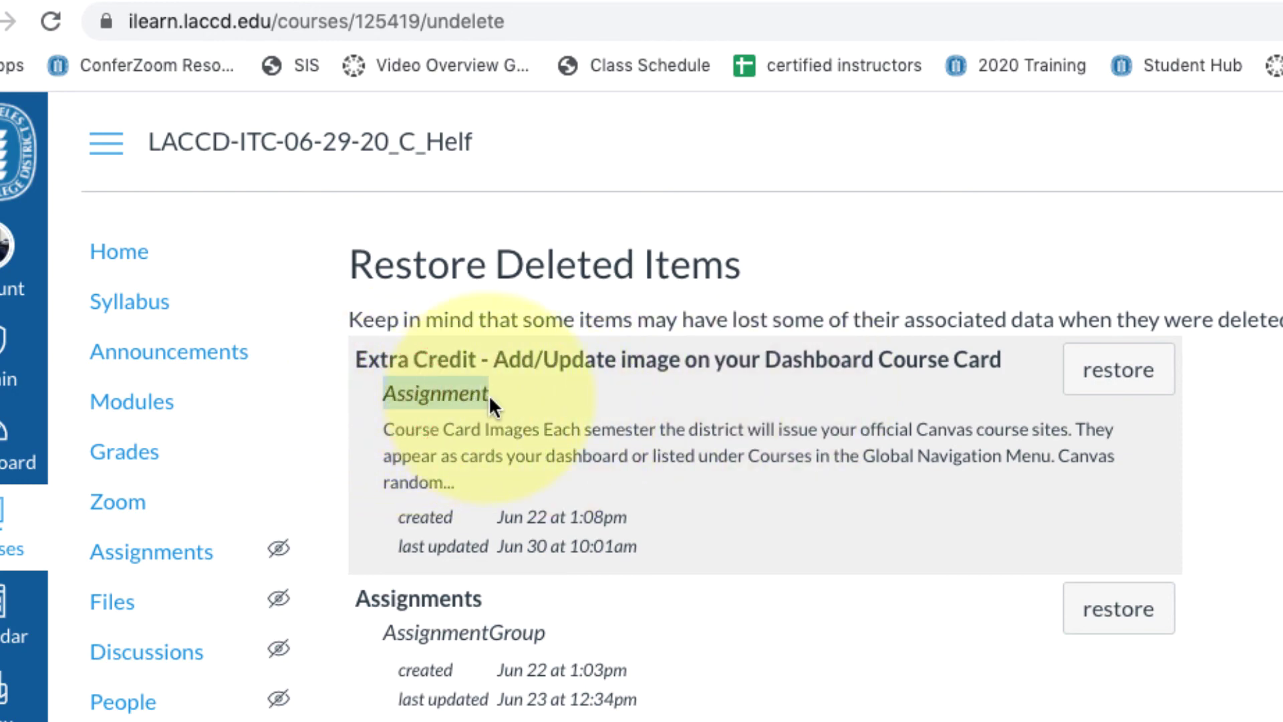
pyautogui.click(1116, 378)
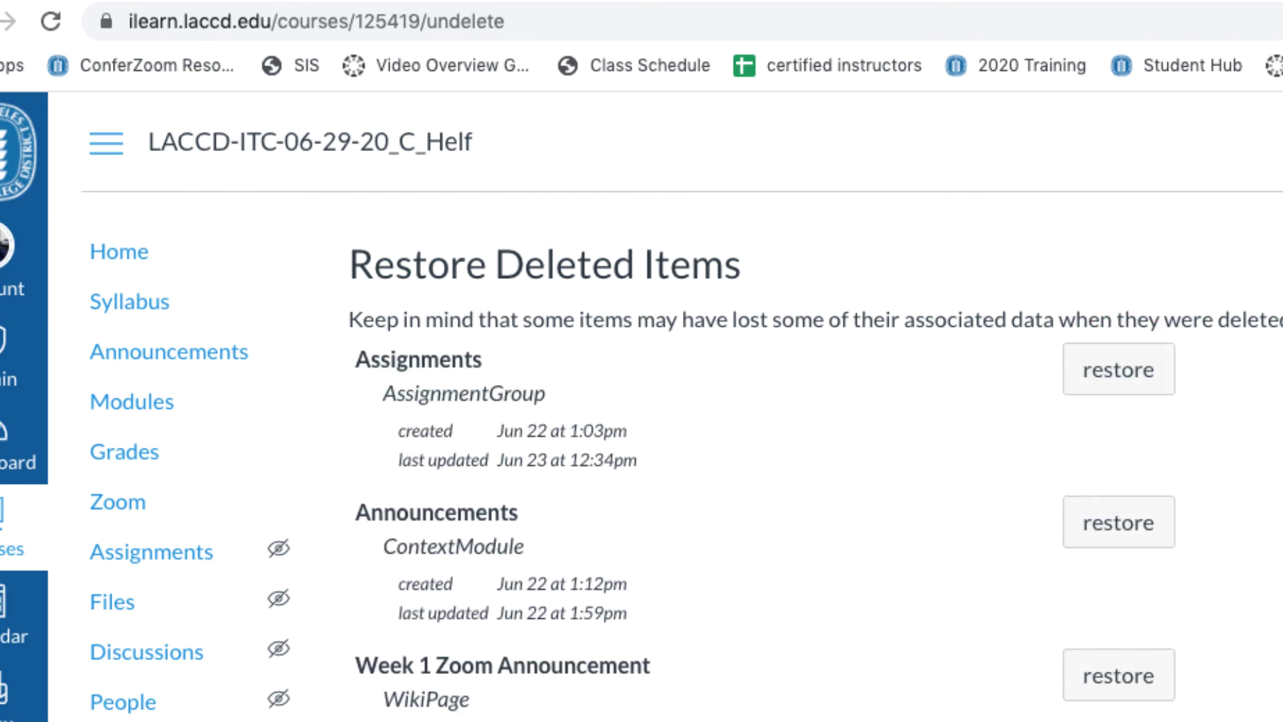
# - Check that the Extra Credit group lists the Dashboard Course Card assignment again with the other two
pyautogui.click(136, 553)
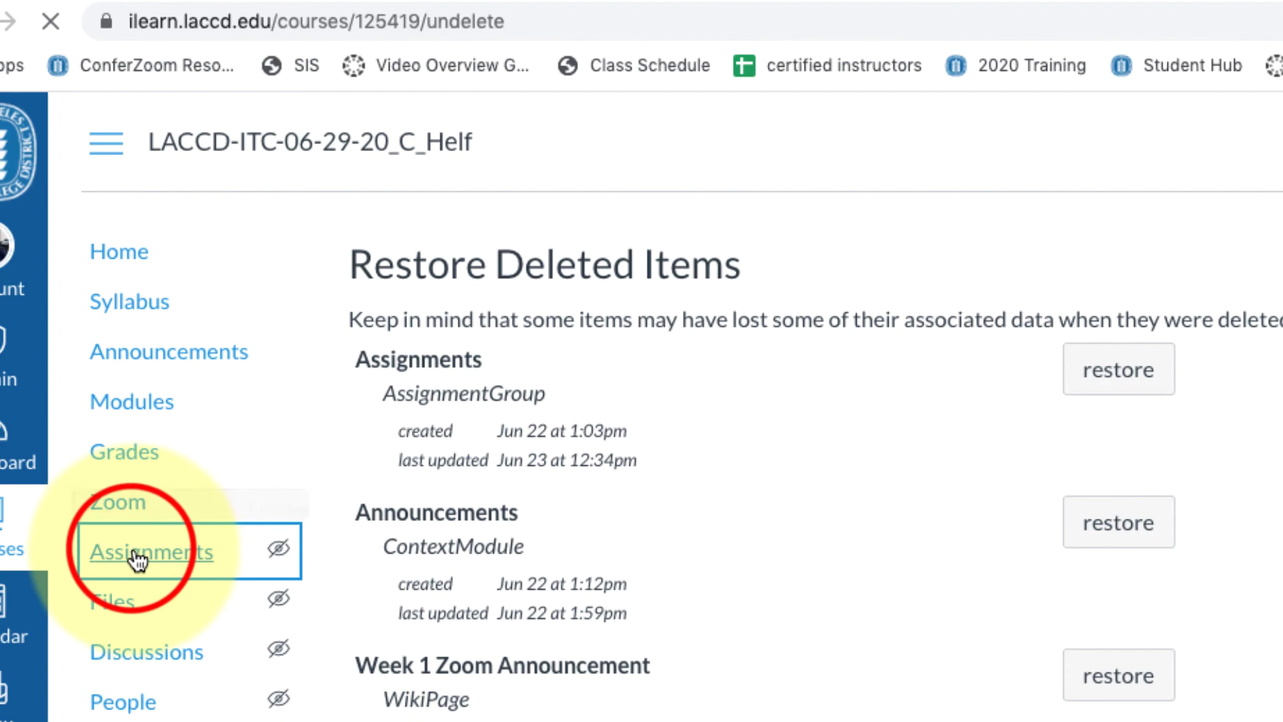
pyautogui.scroll(-1, 1269, 574)
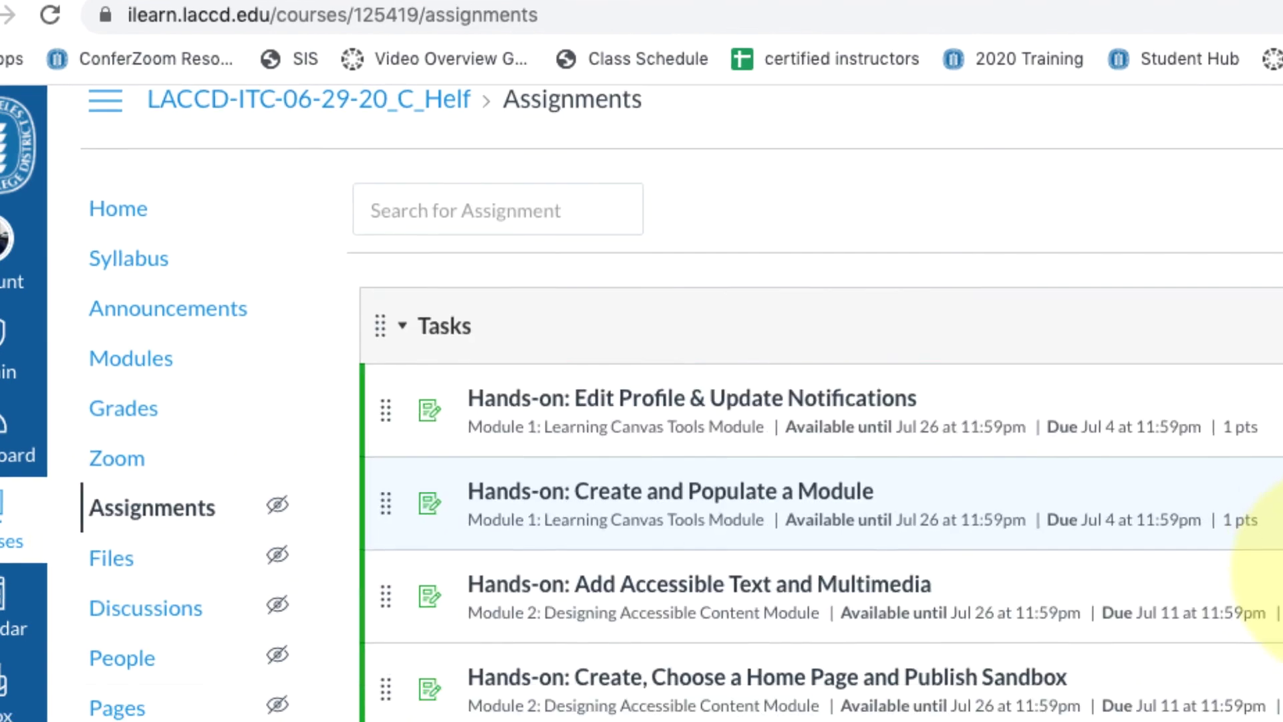
pyautogui.scroll(-10, 1270, 574)
pyautogui.scroll(-5, 1132, 52)
pyautogui.scroll(-2, 1131, 51)
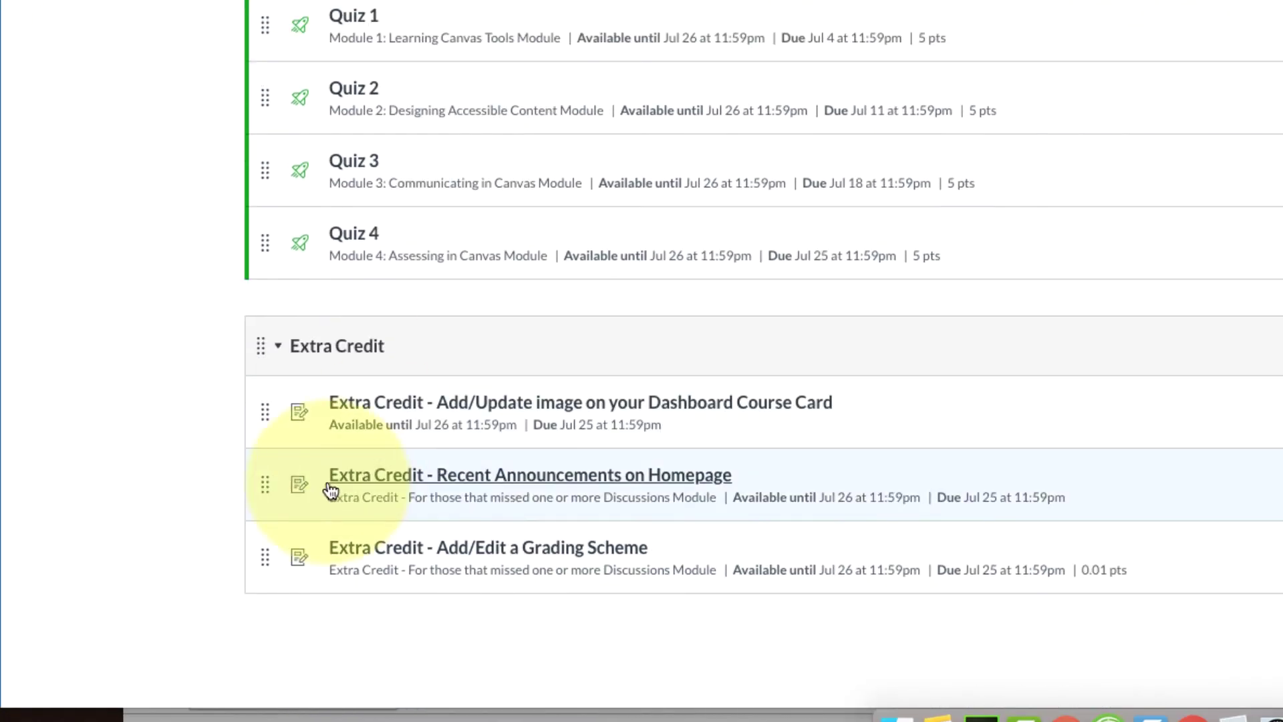